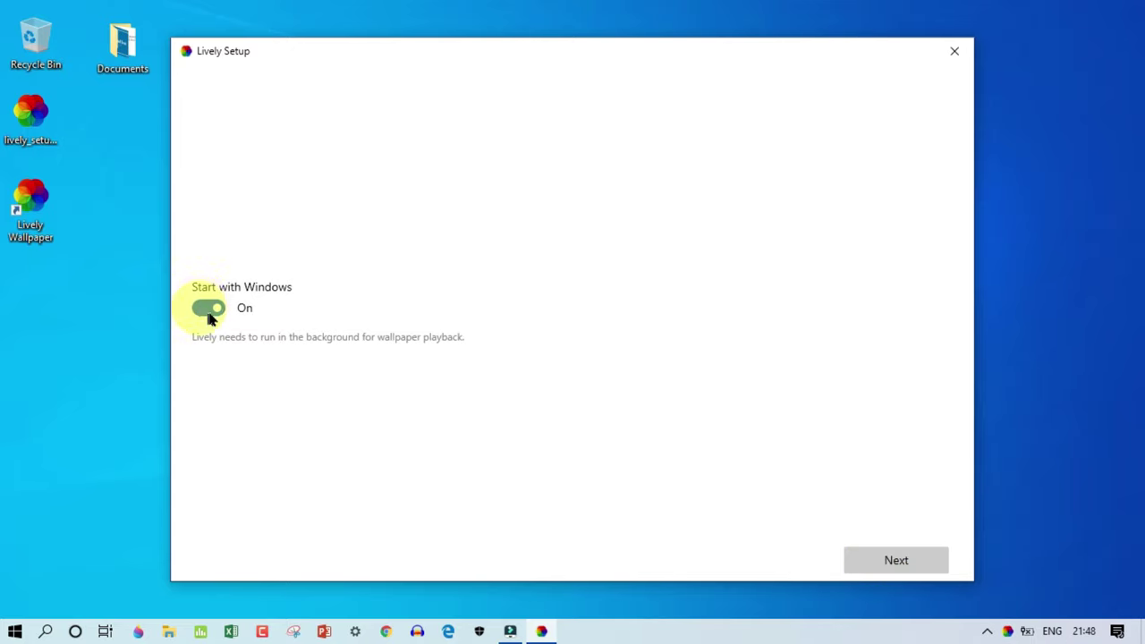
Complete the Lively setup with Start with Windows on and the Normal user interface
{"action": "left_click", "coordinate": [878, 557]}
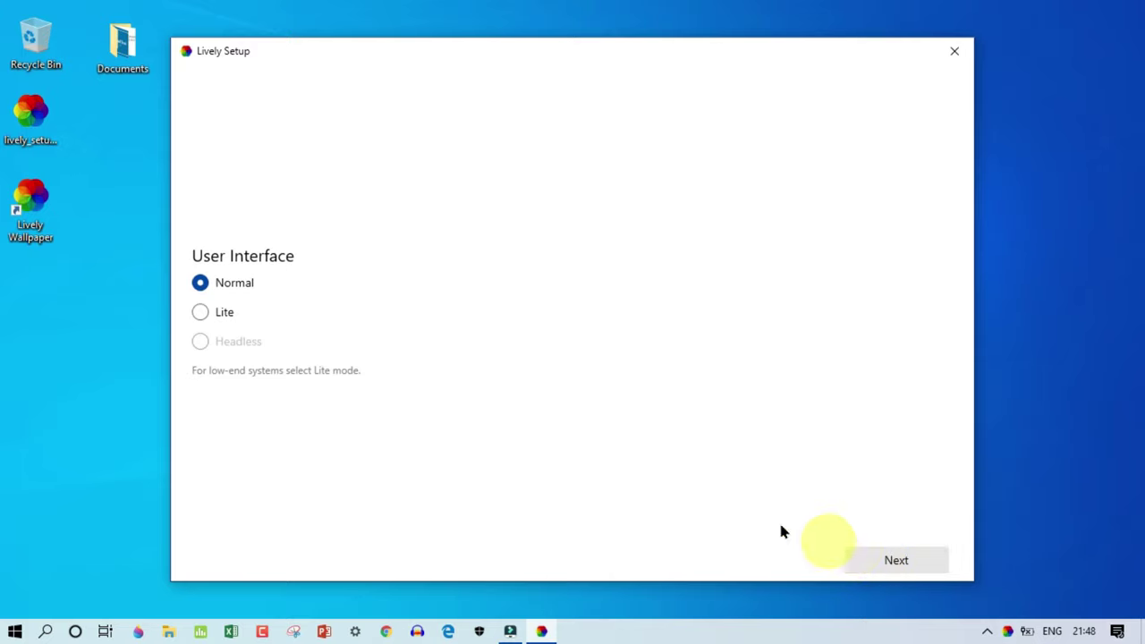
{"action": "left_click", "coordinate": [212, 318]}
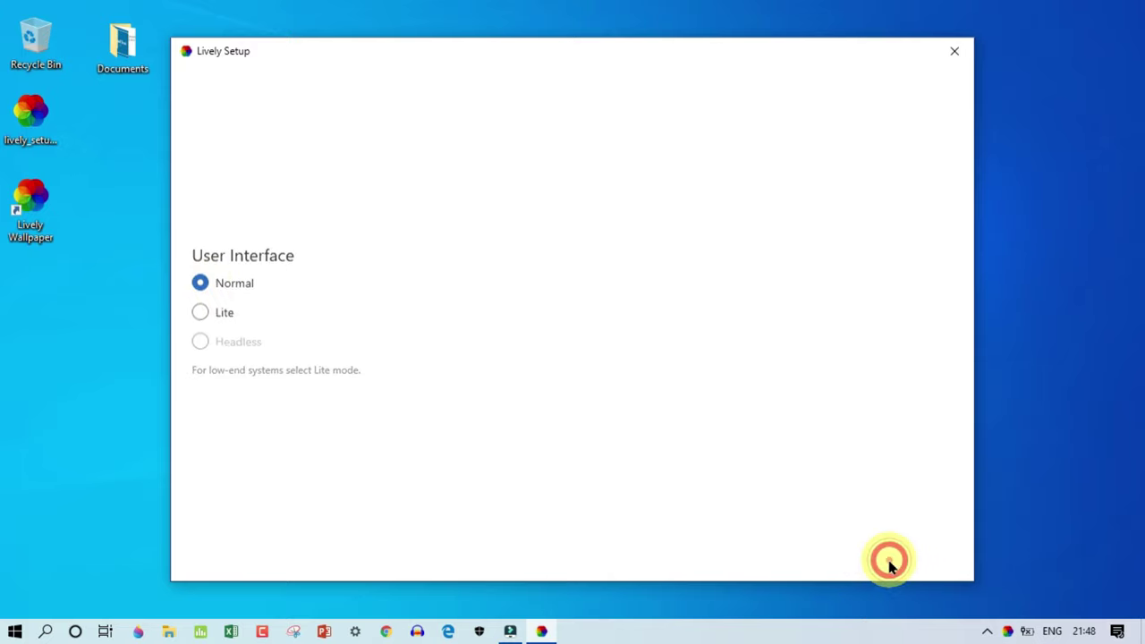
{"action": "left_click", "coordinate": [890, 563]}
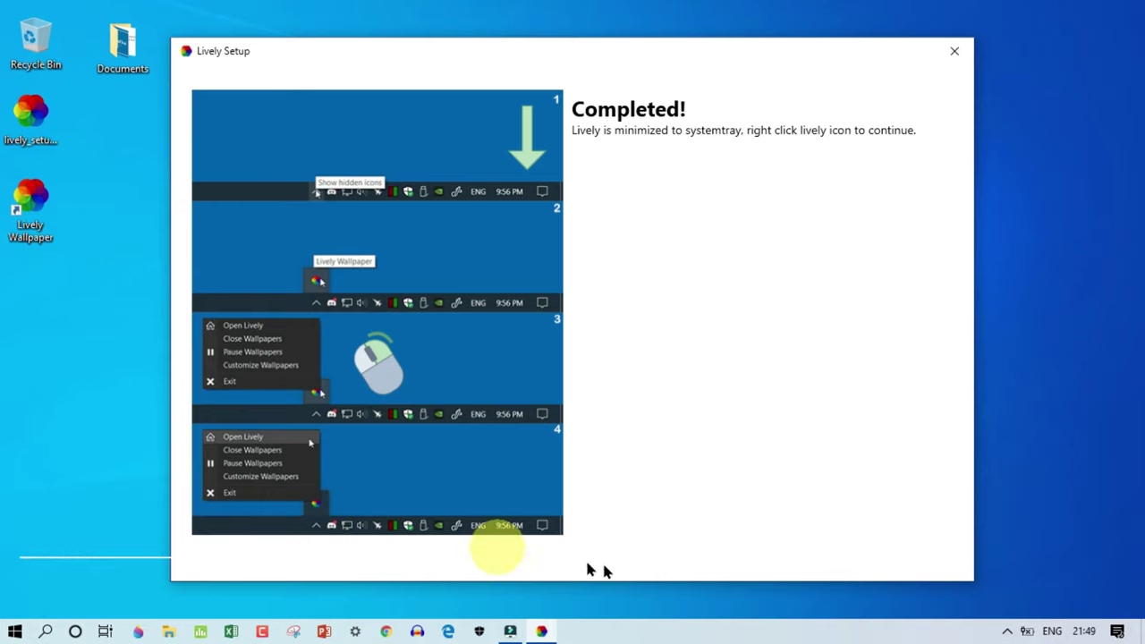
Open the Lively Wallpaper library, apply the Eternal Light wallpaper and reveal it on the desktop
{"action": "left_click", "coordinate": [1009, 632]}
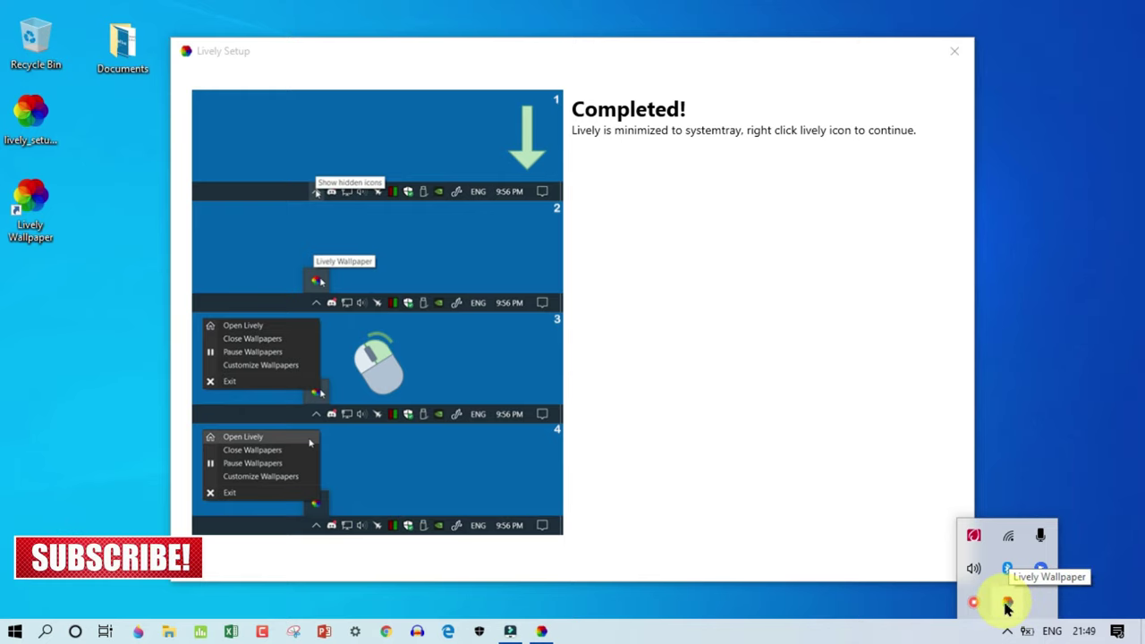
{"action": "double_click", "coordinate": [1008, 609]}
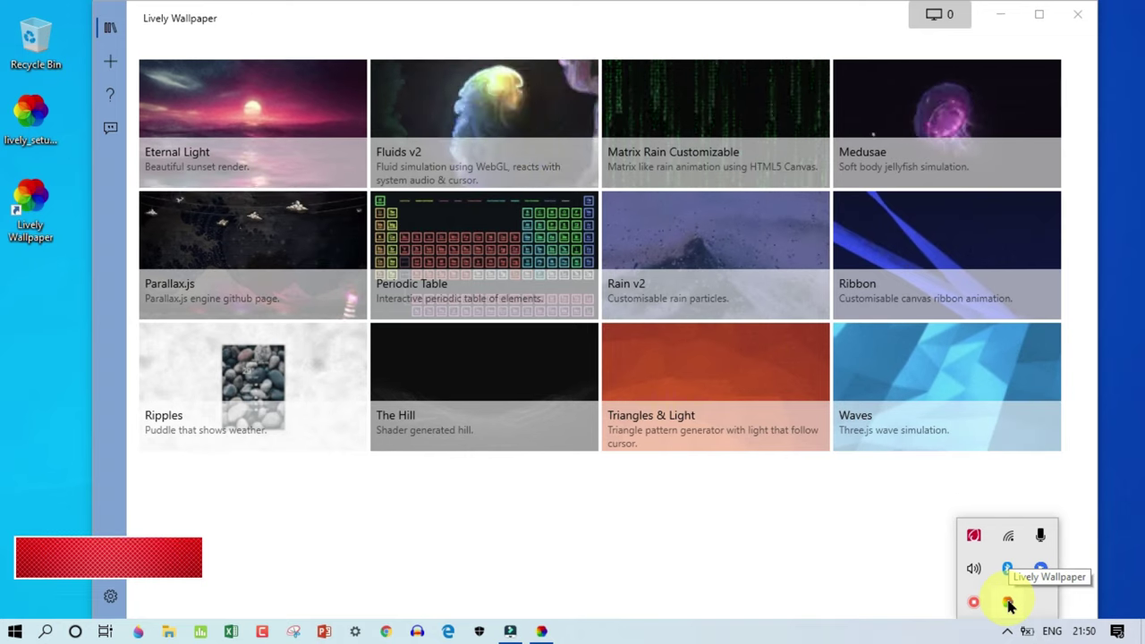
{"action": "right_click", "coordinate": [1008, 607]}
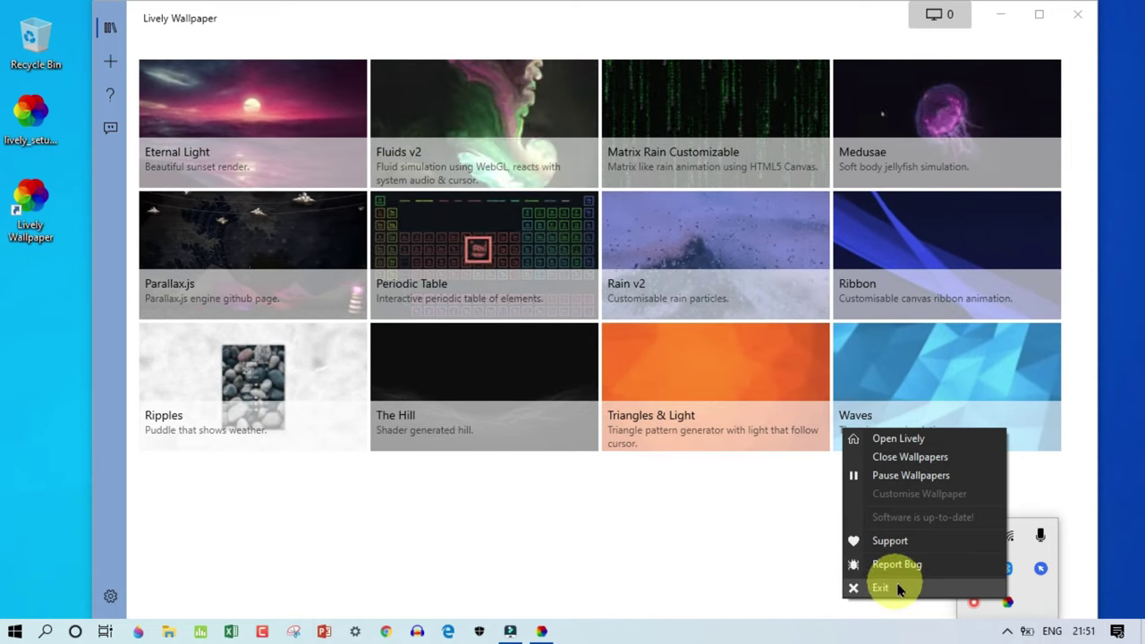
{"action": "left_click", "coordinate": [748, 530]}
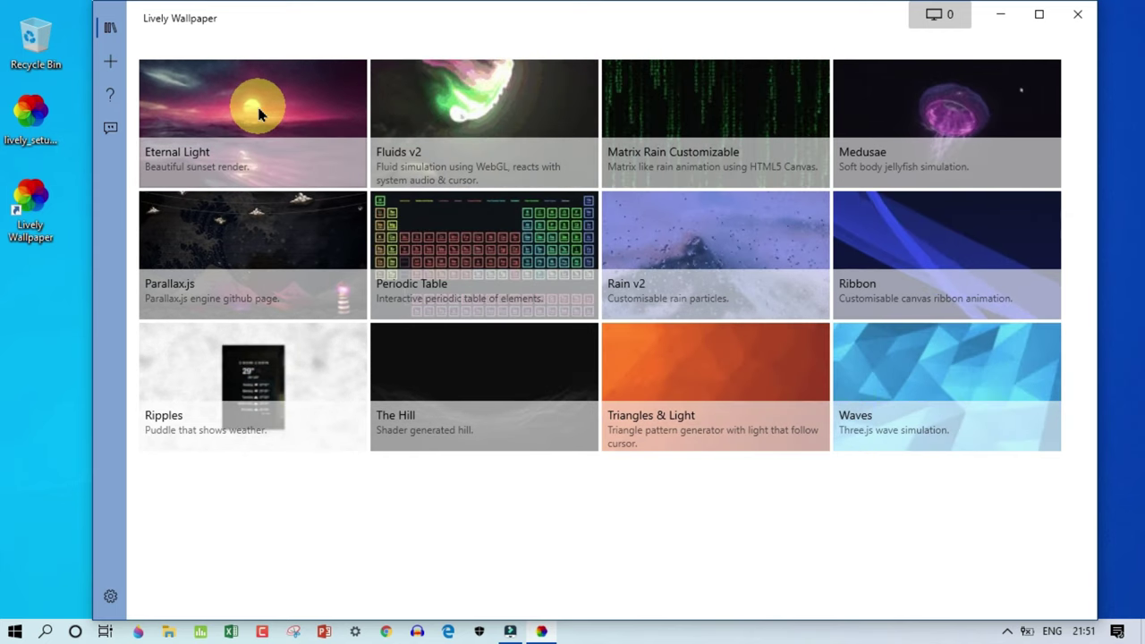
{"action": "left_click", "coordinate": [260, 114]}
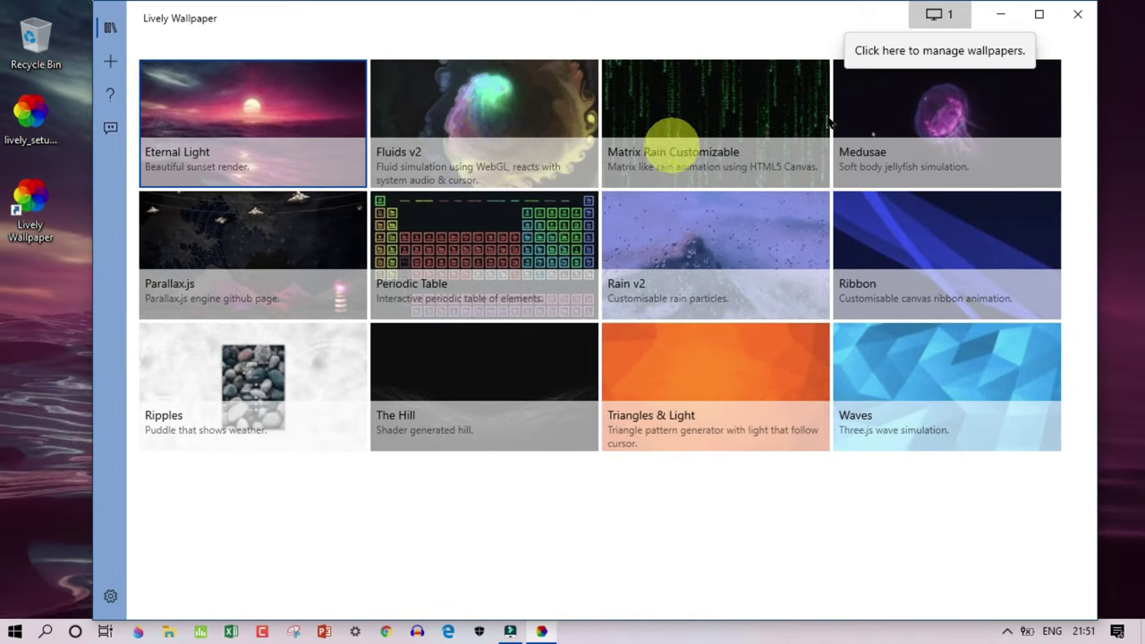
{"action": "left_click", "coordinate": [1002, 16]}
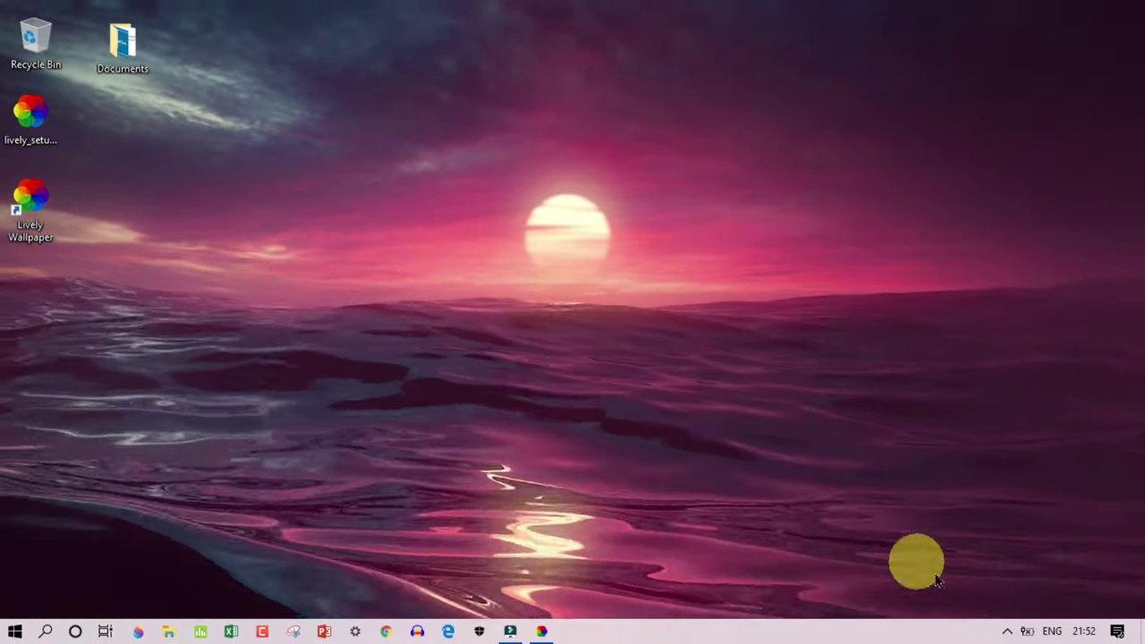
Customise the Eternal Light wallpaper by raising saturation and hue, slightly raising brightness, and lowering contrast and gamma
{"action": "left_click", "coordinate": [1007, 631]}
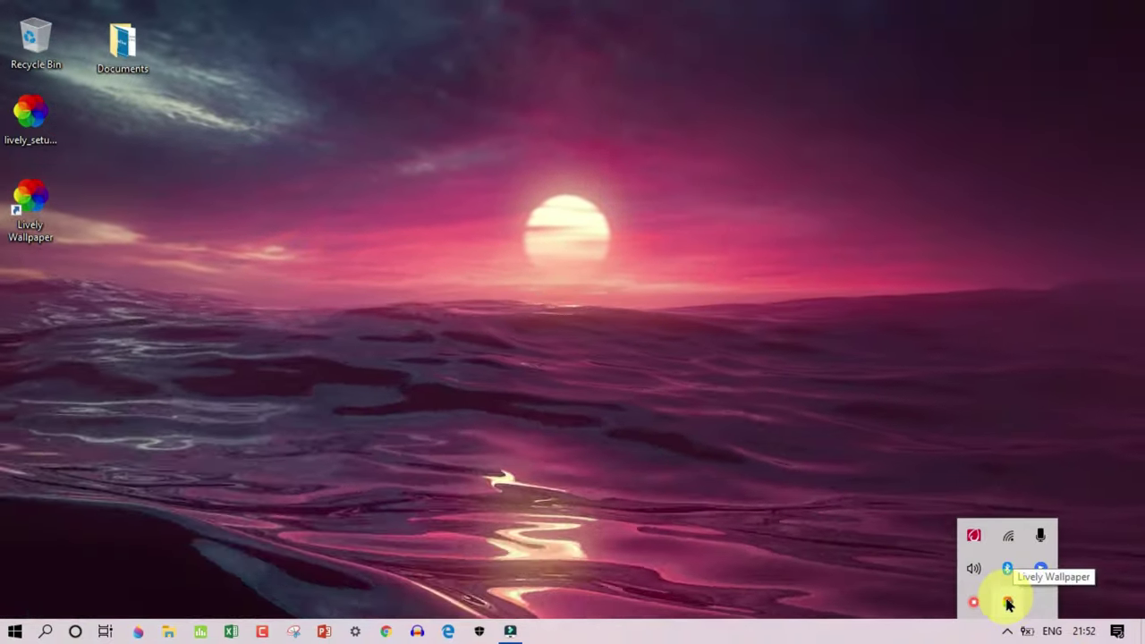
{"action": "right_click", "coordinate": [1008, 604]}
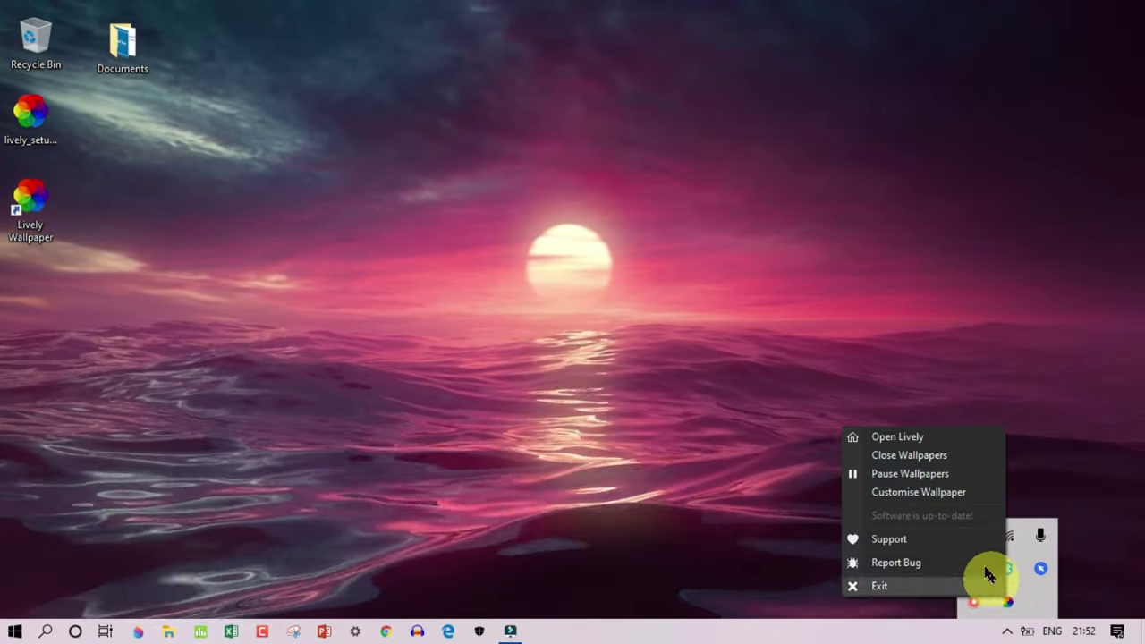
{"action": "left_click", "coordinate": [911, 492]}
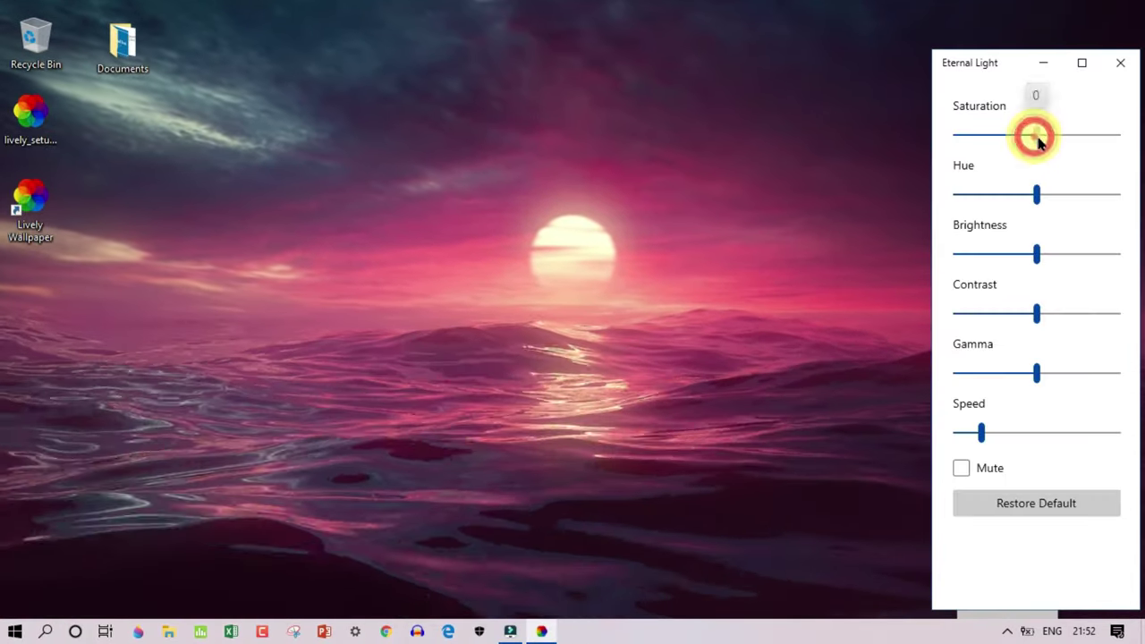
{"action": "left_click_drag", "start_coordinate": [1125, 150], "coordinate": [1075, 143]}
{"action": "mouse_move", "coordinate": [1036, 194]}
{"action": "left_mouse_down"}
{"action": "mouse_move", "coordinate": [1121, 201]}
{"action": "mouse_move", "coordinate": [1058, 199]}
{"action": "left_mouse_up"}
{"action": "mouse_move", "coordinate": [1036, 260]}
{"action": "left_mouse_down"}
{"action": "mouse_move", "coordinate": [1077, 256]}
{"action": "mouse_move", "coordinate": [958, 259]}
{"action": "mouse_move", "coordinate": [1039, 256]}
{"action": "left_mouse_up"}
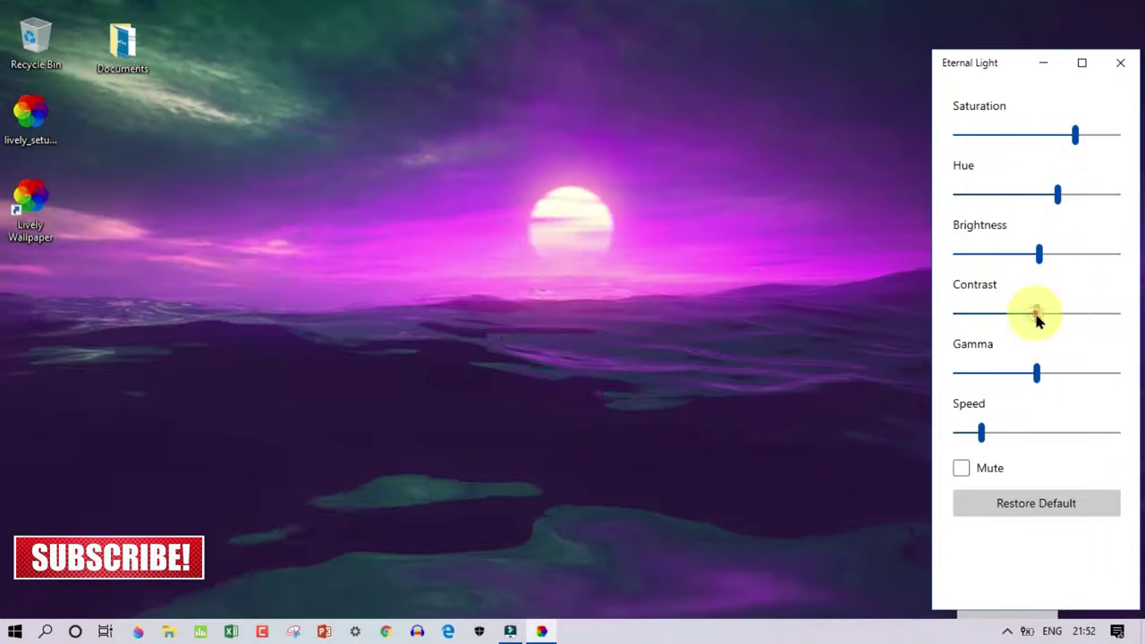
{"action": "left_click_drag", "start_coordinate": [1036, 314], "coordinate": [1018, 375]}
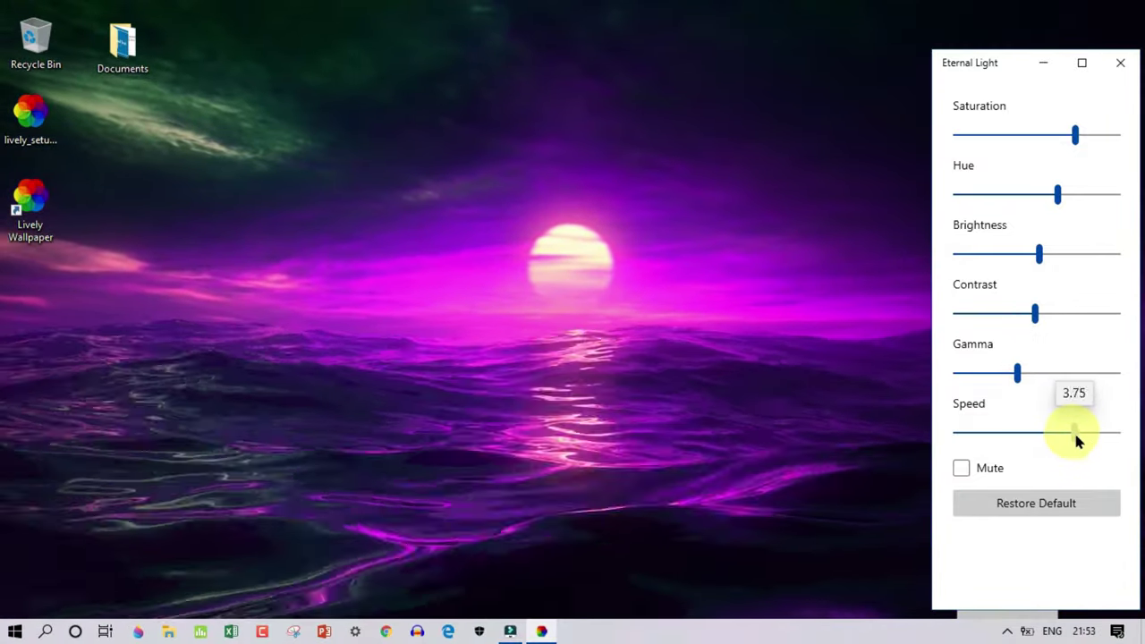
Try fast and slow playback speeds for the Eternal Light wallpaper, and restore all its customisation settings to default
{"action": "left_click_drag", "start_coordinate": [1076, 437], "coordinate": [1099, 445]}
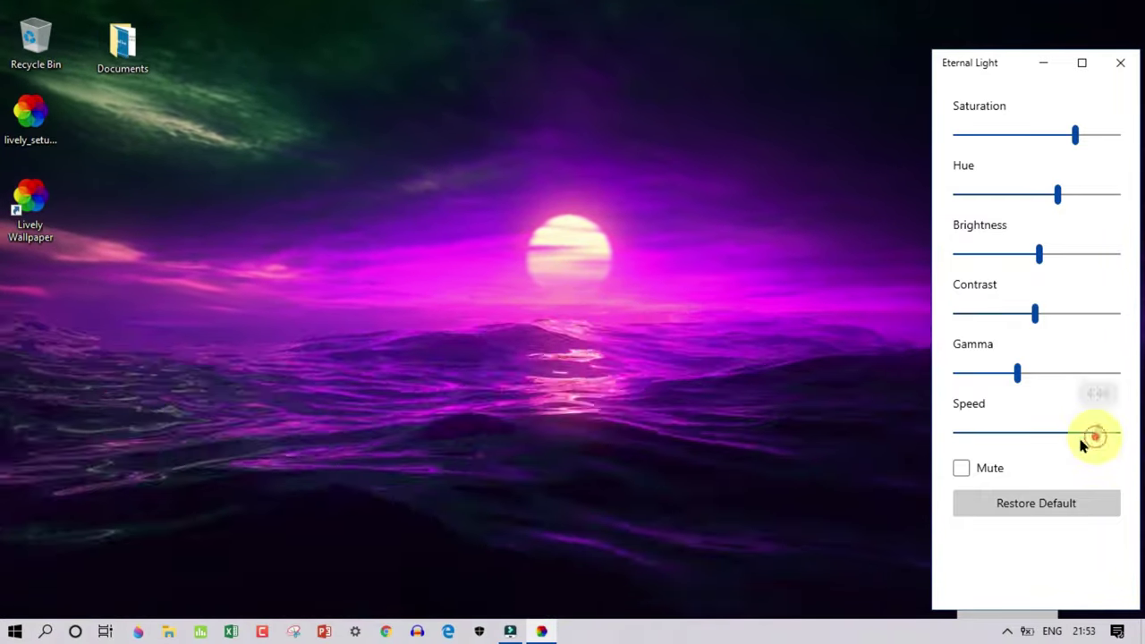
{"action": "left_click_drag", "start_coordinate": [1083, 444], "coordinate": [952, 436]}
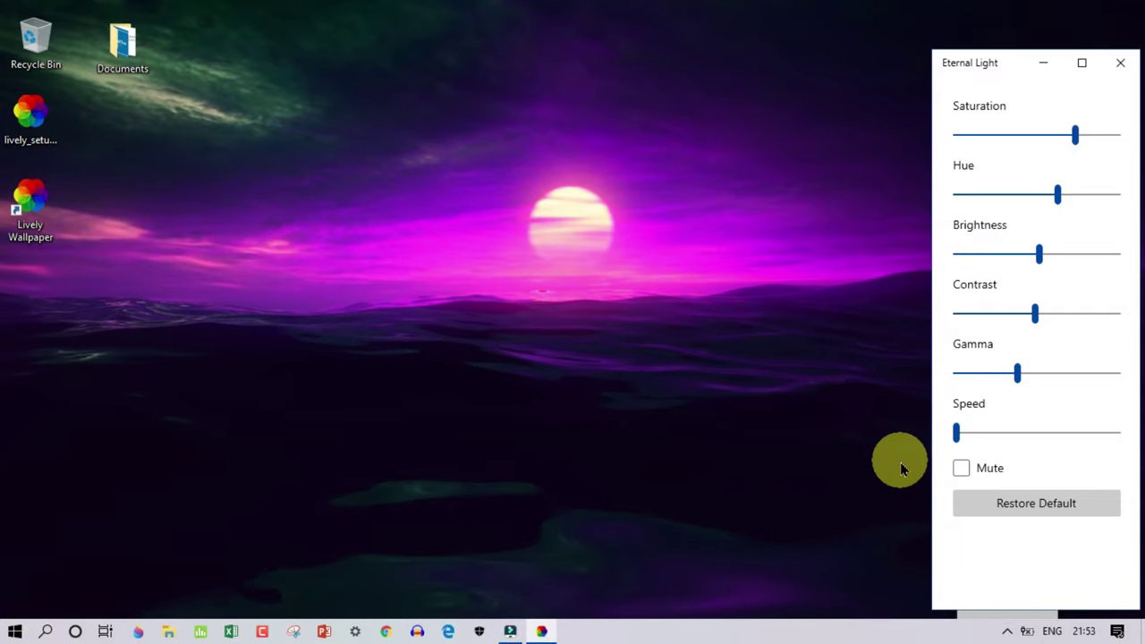
{"action": "left_click_drag", "start_coordinate": [1033, 432], "coordinate": [1048, 434]}
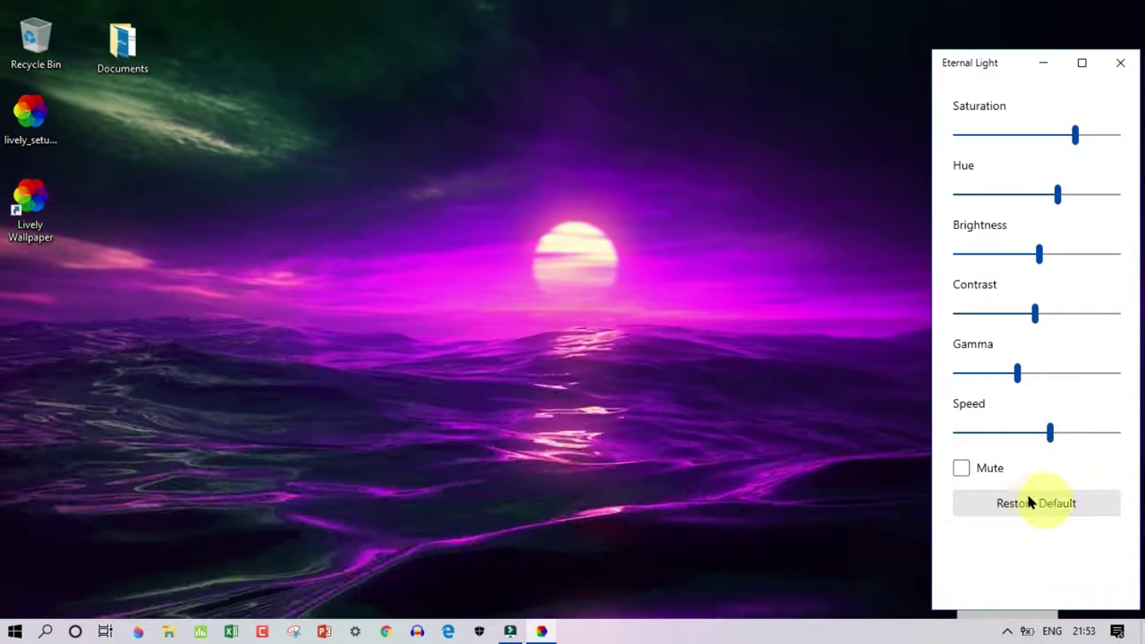
{"action": "left_click", "coordinate": [1042, 503]}
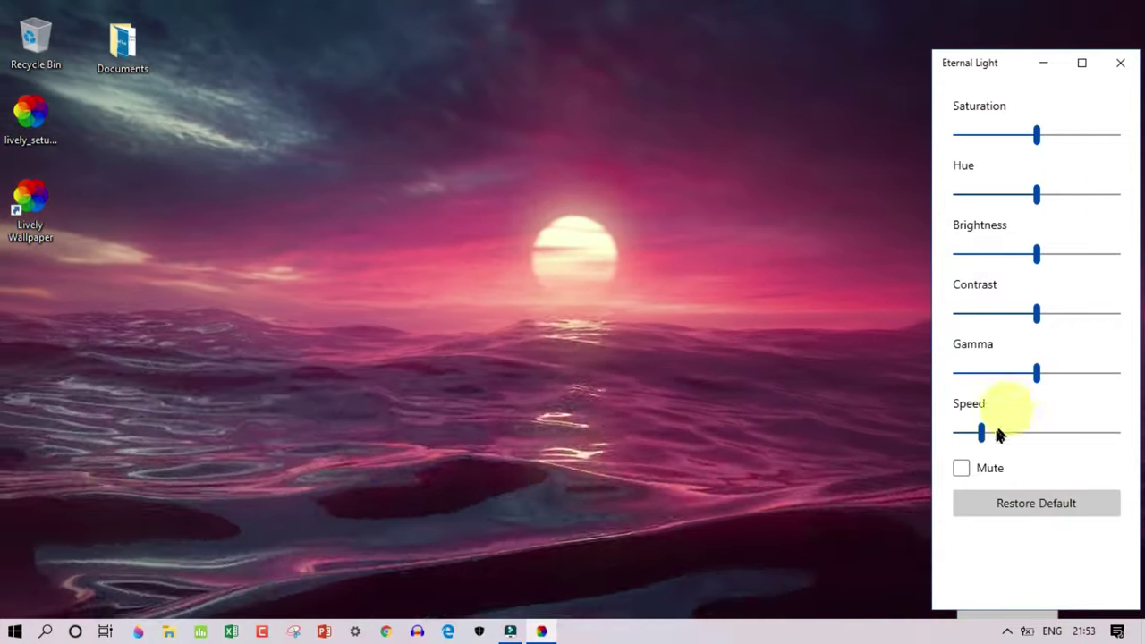
Add the Atoms - 8579 video from the Final Video folder to the Lively library with a preview, and show it as the desktop wallpaper
{"action": "left_click", "coordinate": [1007, 632]}
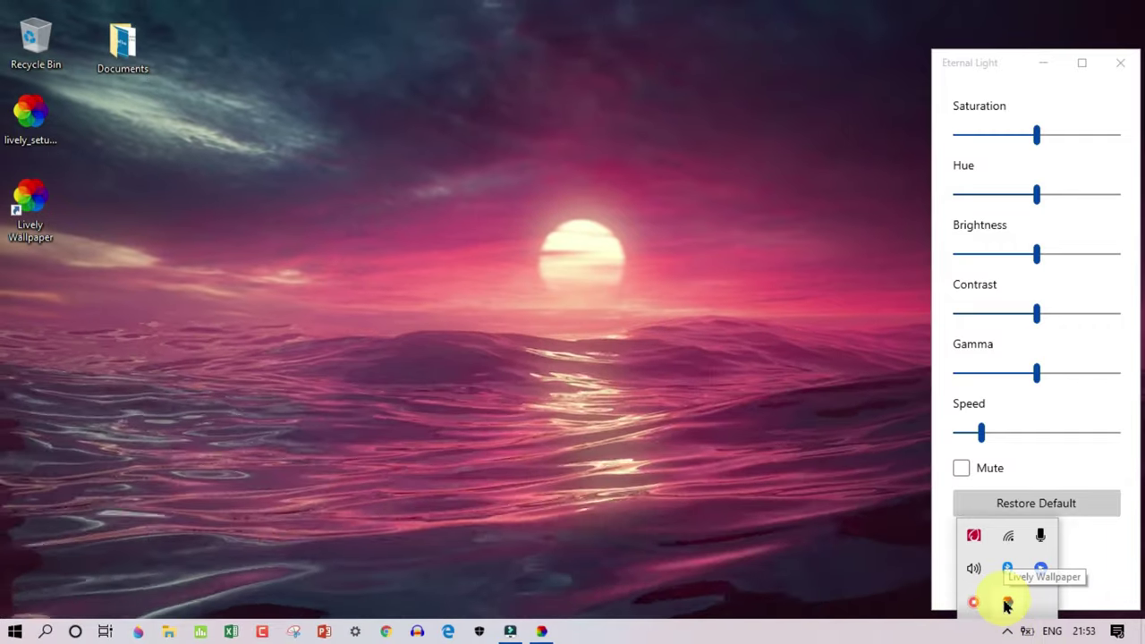
{"action": "right_click", "coordinate": [1007, 606]}
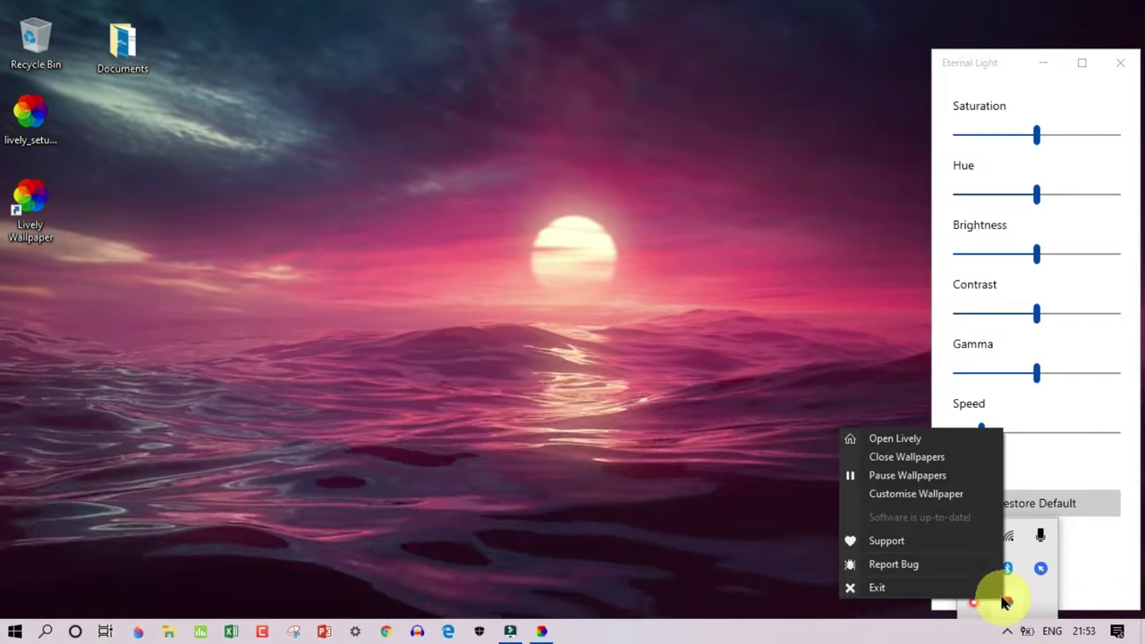
{"action": "left_click", "coordinate": [903, 442]}
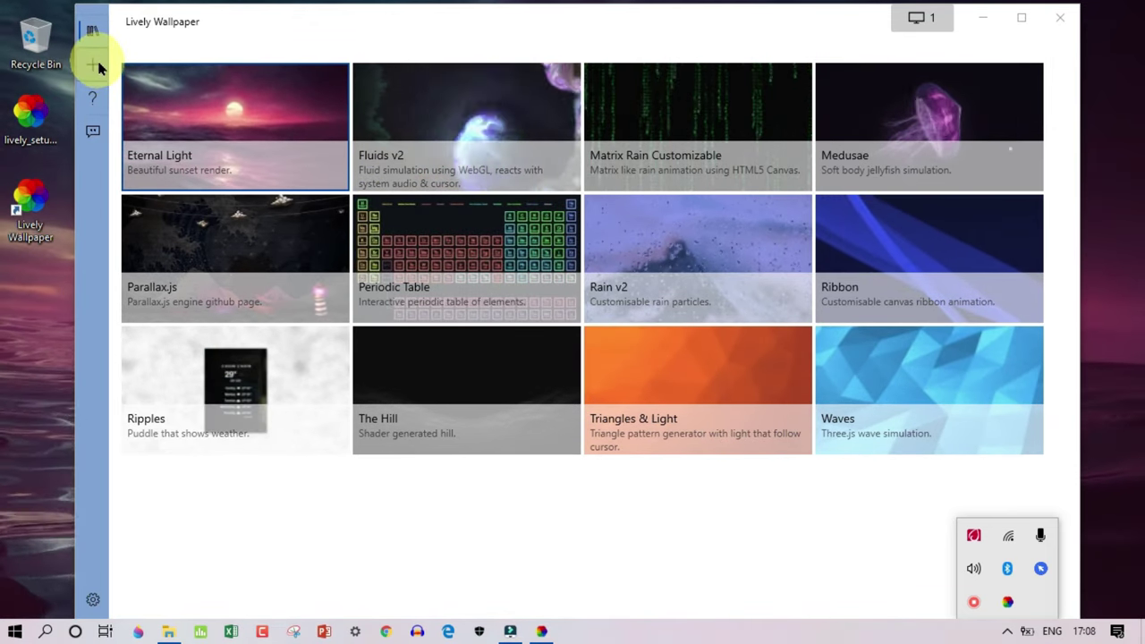
{"action": "left_click", "coordinate": [99, 66]}
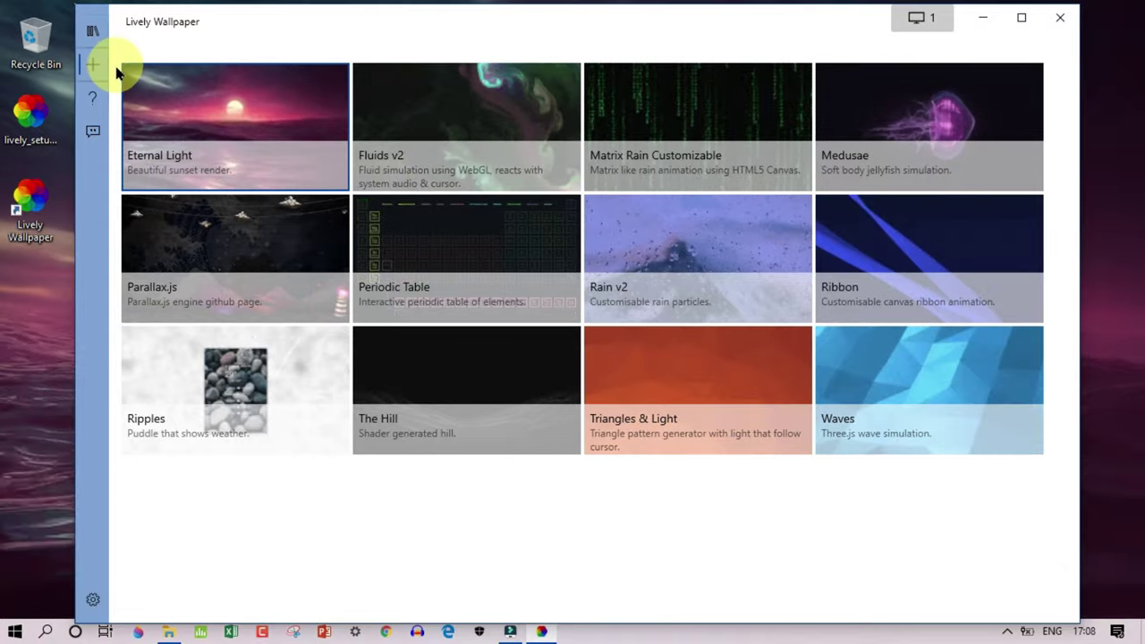
{"action": "left_click", "coordinate": [104, 65]}
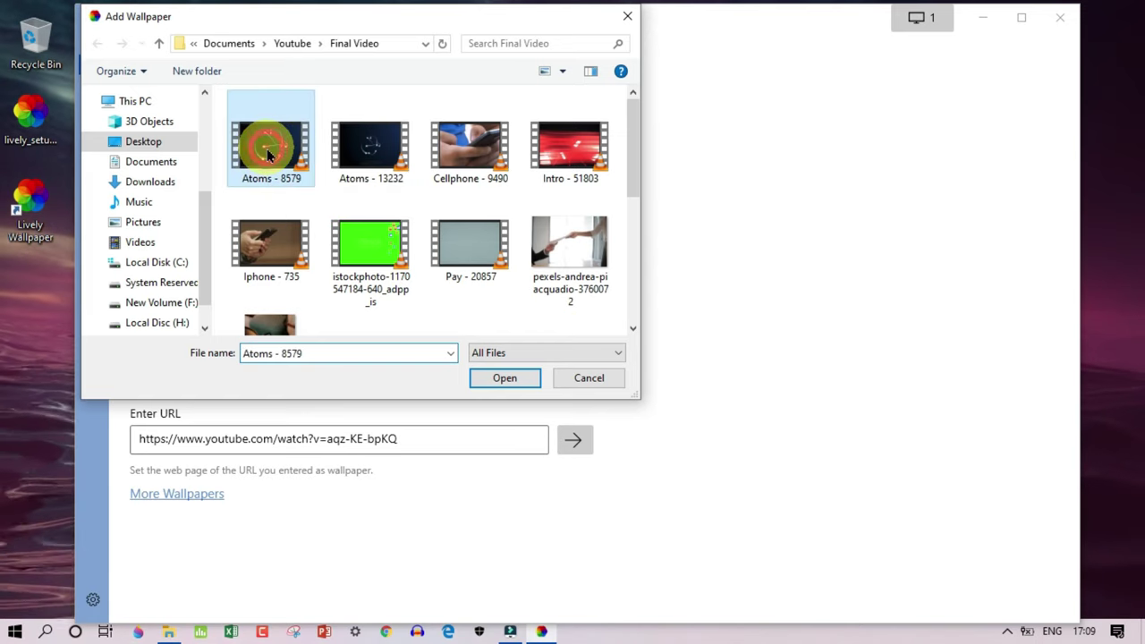
{"action": "left_click", "coordinate": [503, 377]}
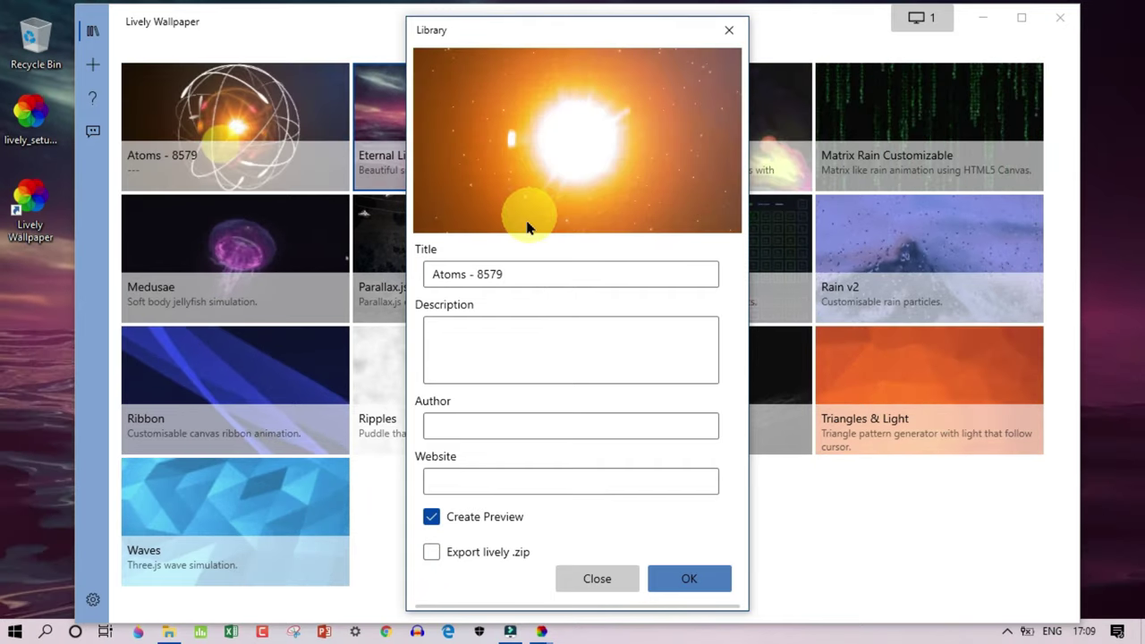
{"action": "left_click", "coordinate": [688, 580]}
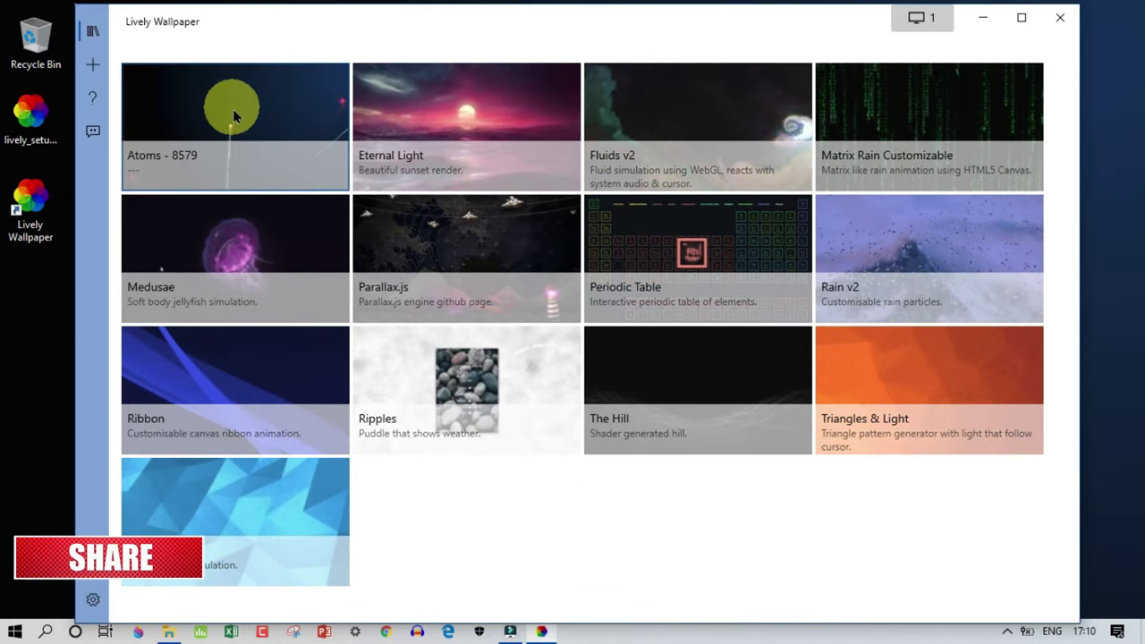
{"action": "left_click", "coordinate": [984, 20]}
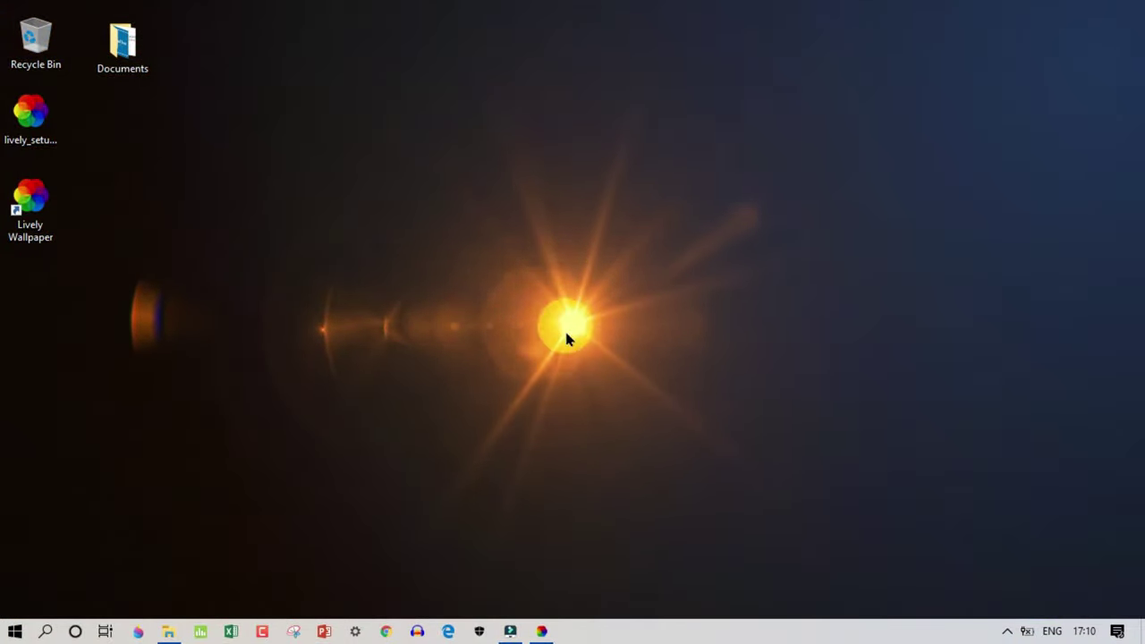
Reopen the Lively window and highlight the sample YouTube address offered for setting a web page as wallpaper
{"action": "left_click", "coordinate": [542, 631]}
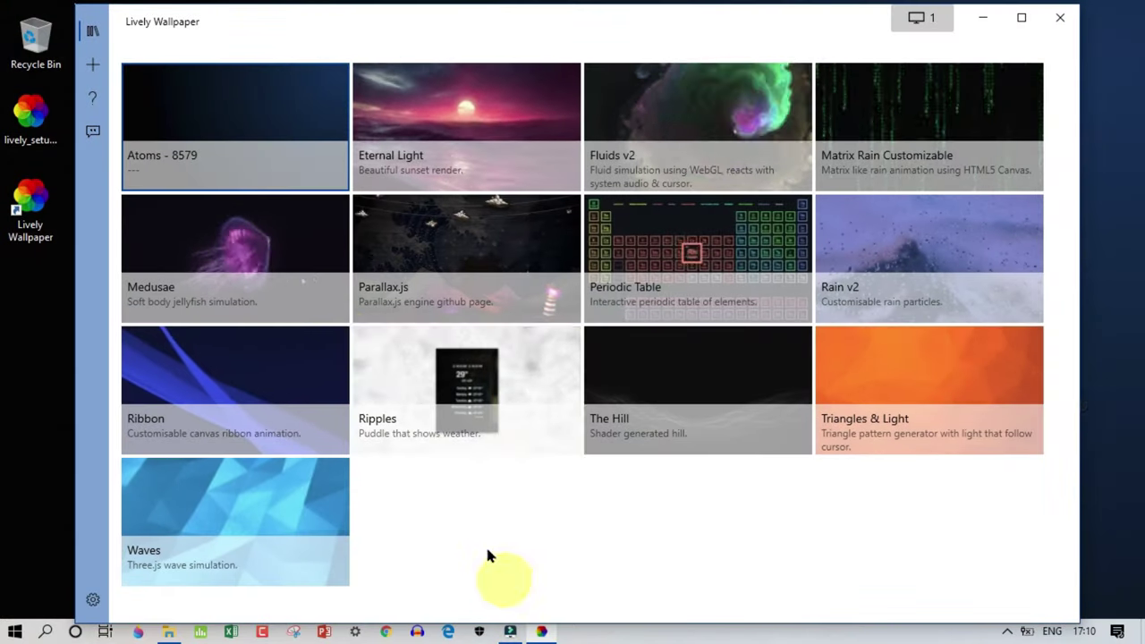
{"action": "left_click", "coordinate": [95, 69]}
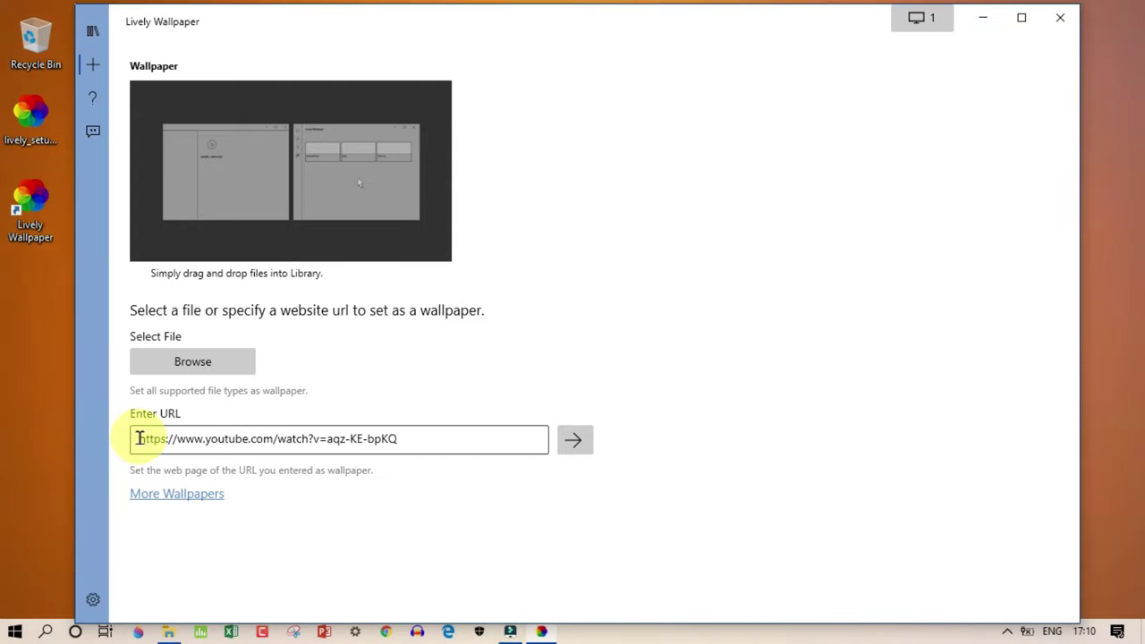
{"action": "left_click_drag", "start_coordinate": [136, 443], "coordinate": [436, 443]}
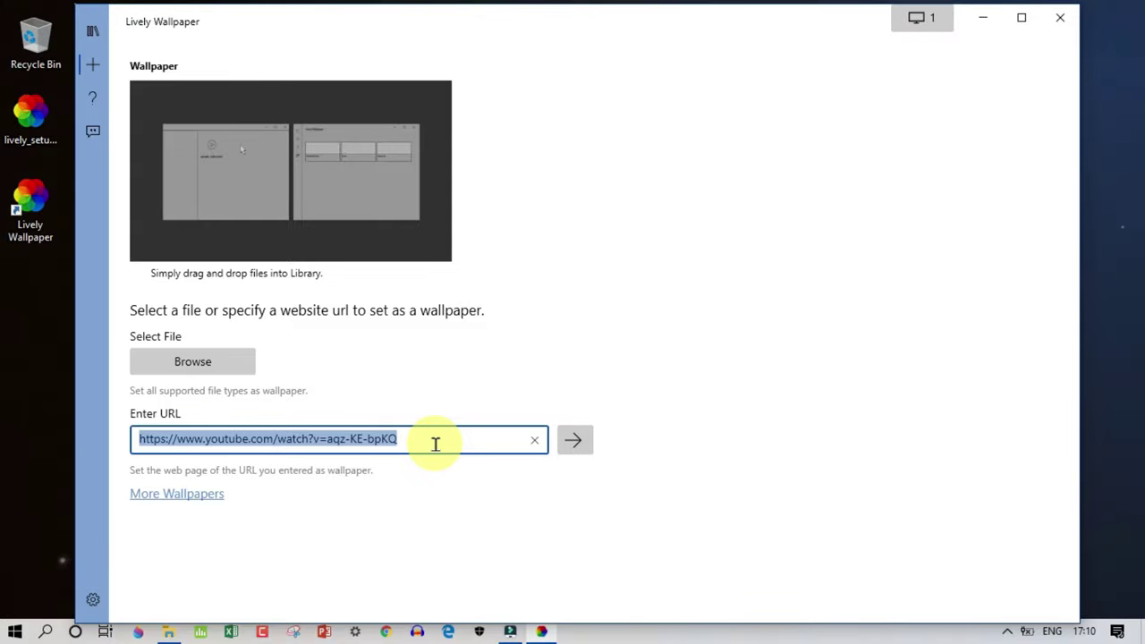
Set the Taskbar Theme to Wallpaper in Lively's System settings
{"action": "left_click", "coordinate": [94, 602]}
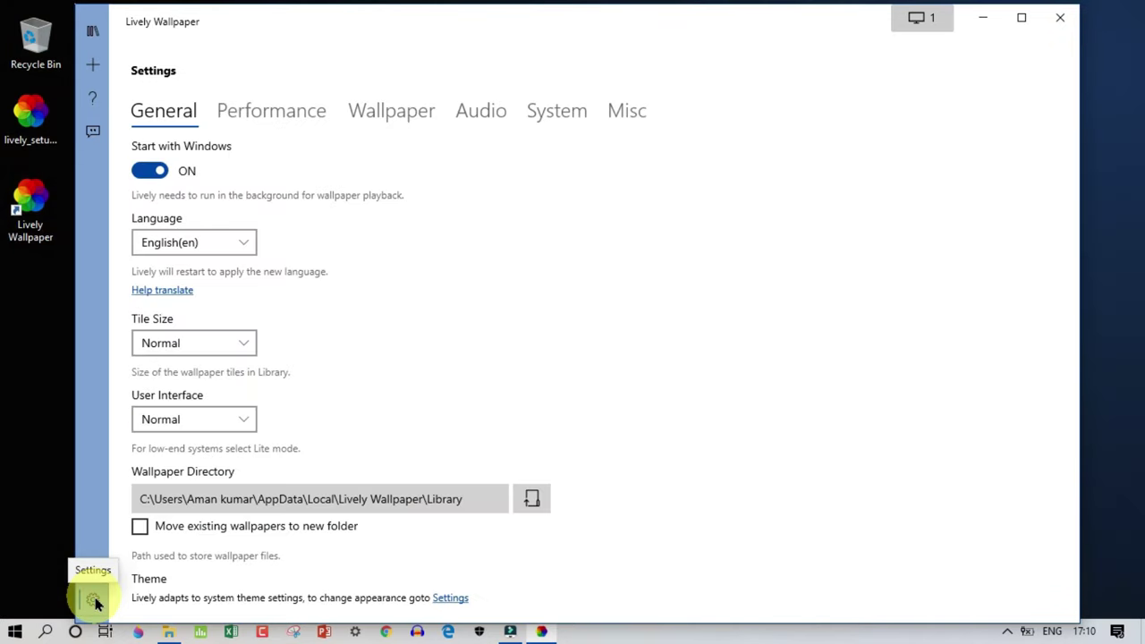
{"action": "left_click", "coordinate": [547, 115]}
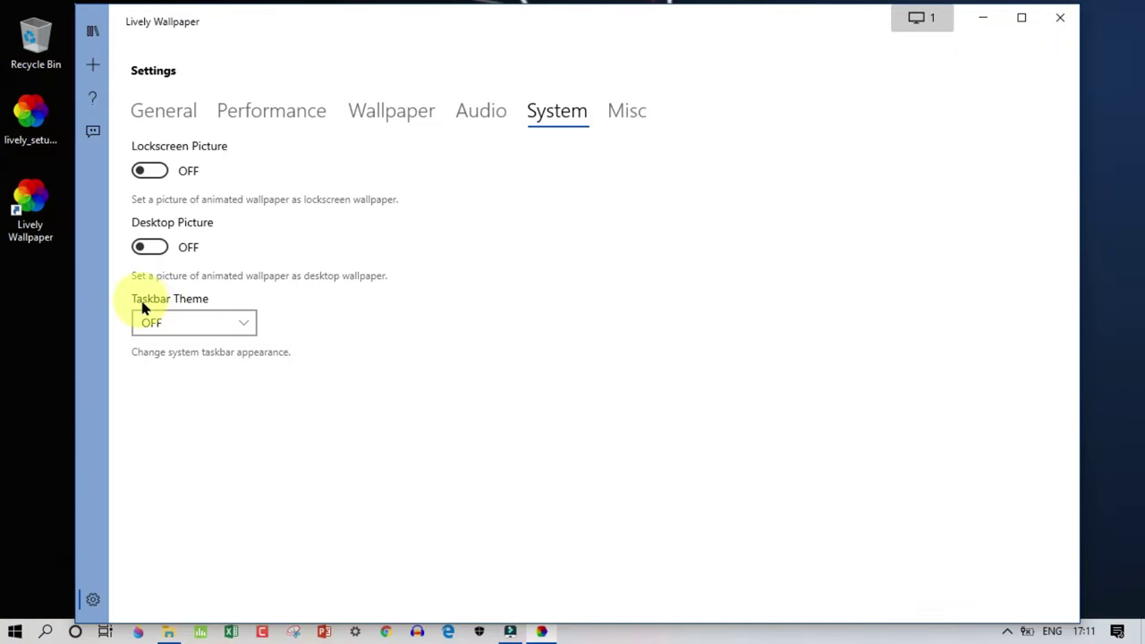
{"action": "left_click", "coordinate": [210, 329]}
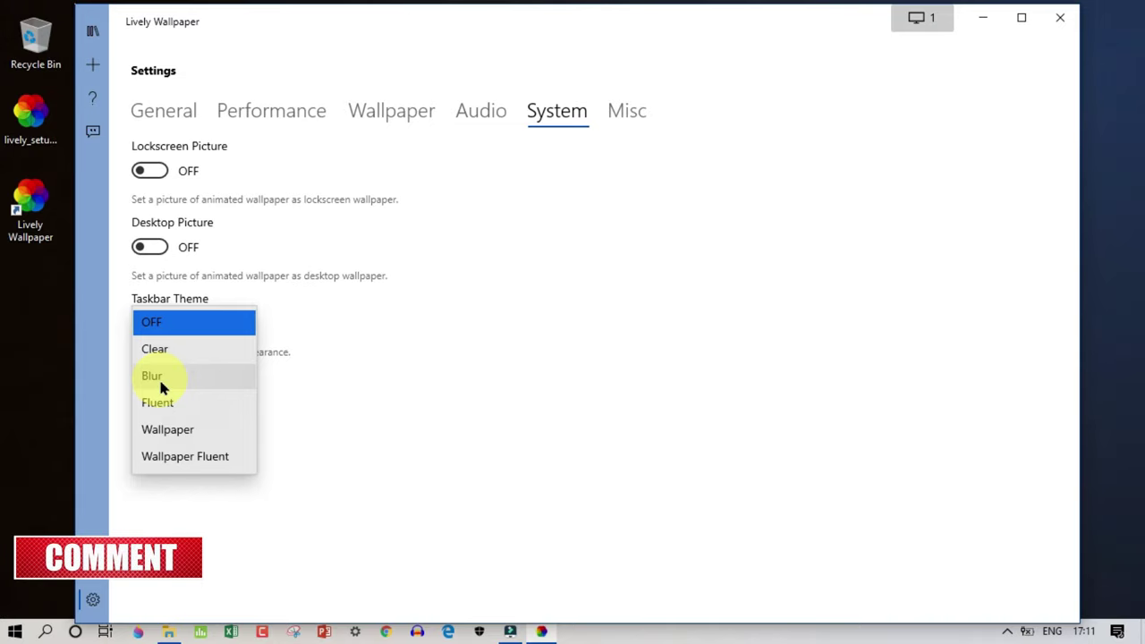
{"action": "left_click", "coordinate": [172, 433]}
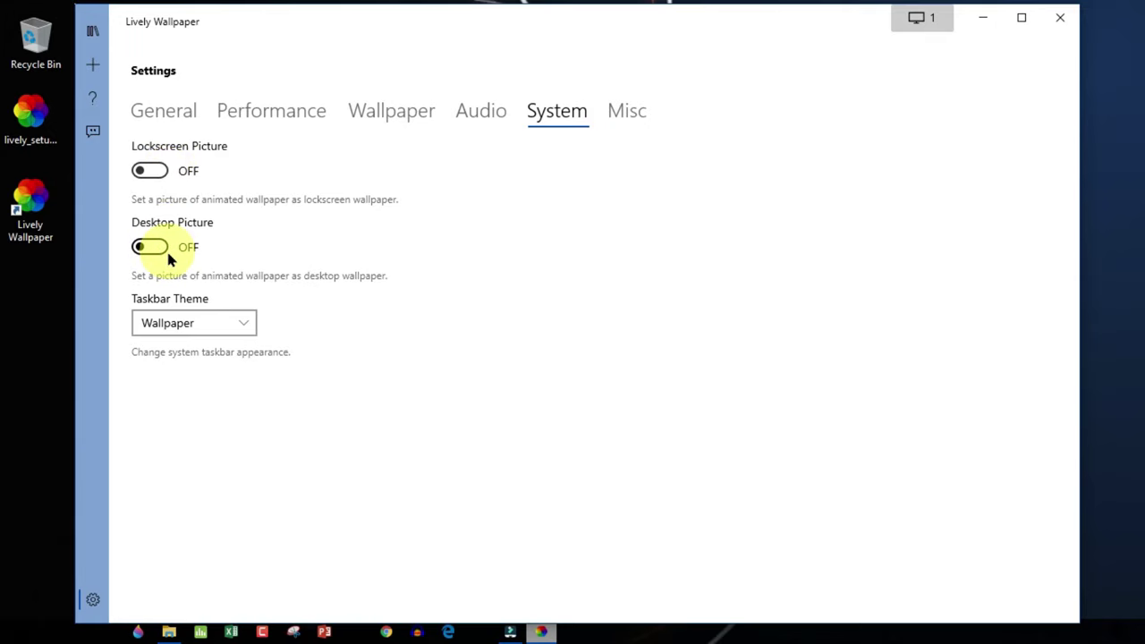
Look through the General, Performance, Wallpaper, Audio, System and Misc settings, and close the Lively window
{"action": "left_click", "coordinate": [170, 113]}
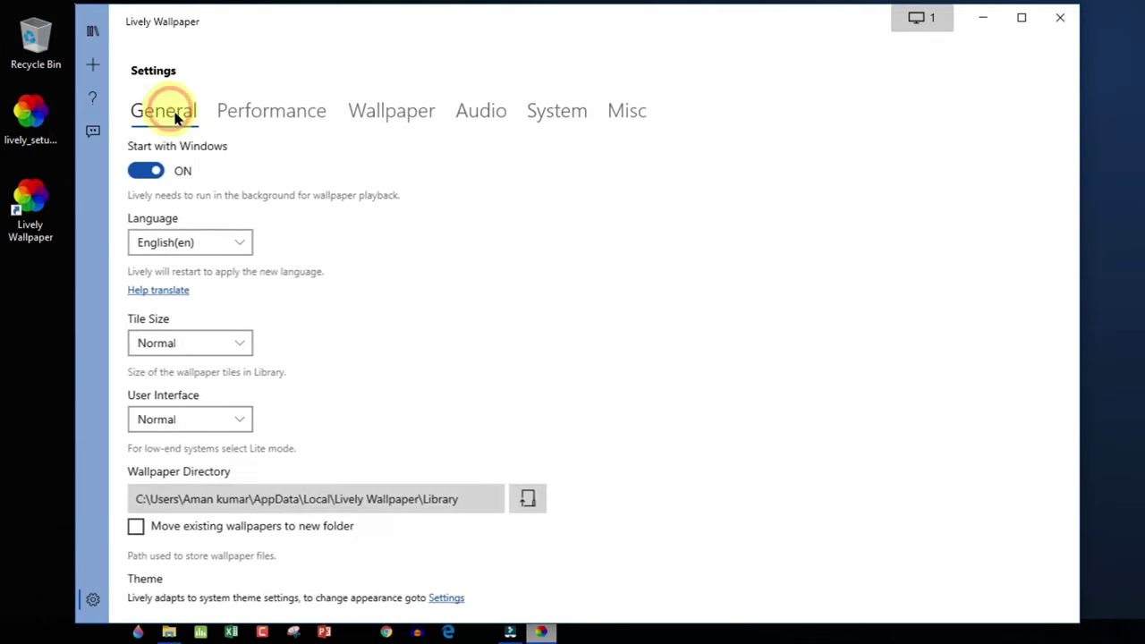
{"action": "left_click", "coordinate": [272, 111]}
{"action": "left_click", "coordinate": [394, 112]}
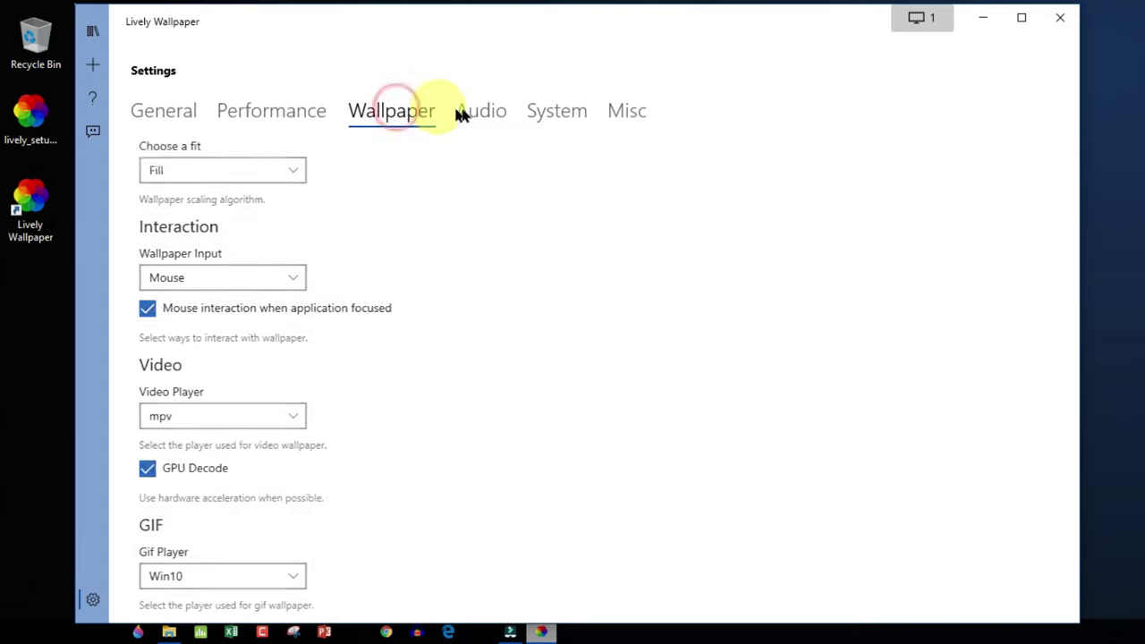
{"action": "left_click", "coordinate": [480, 110]}
{"action": "left_click", "coordinate": [543, 111]}
{"action": "left_click", "coordinate": [615, 111]}
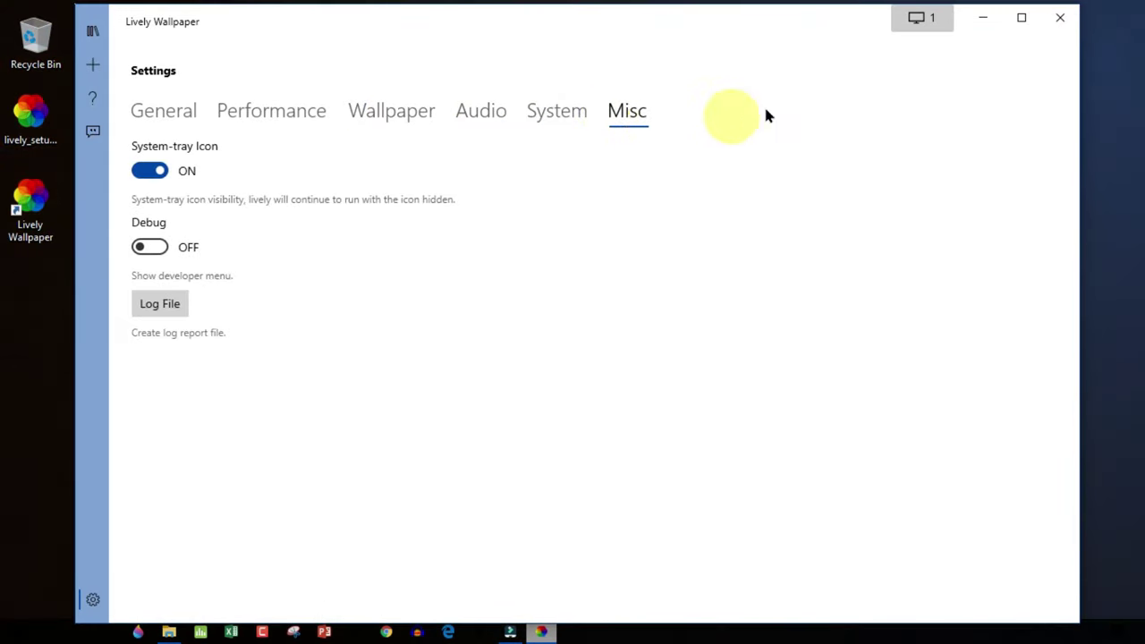
{"action": "left_click", "coordinate": [1060, 18]}
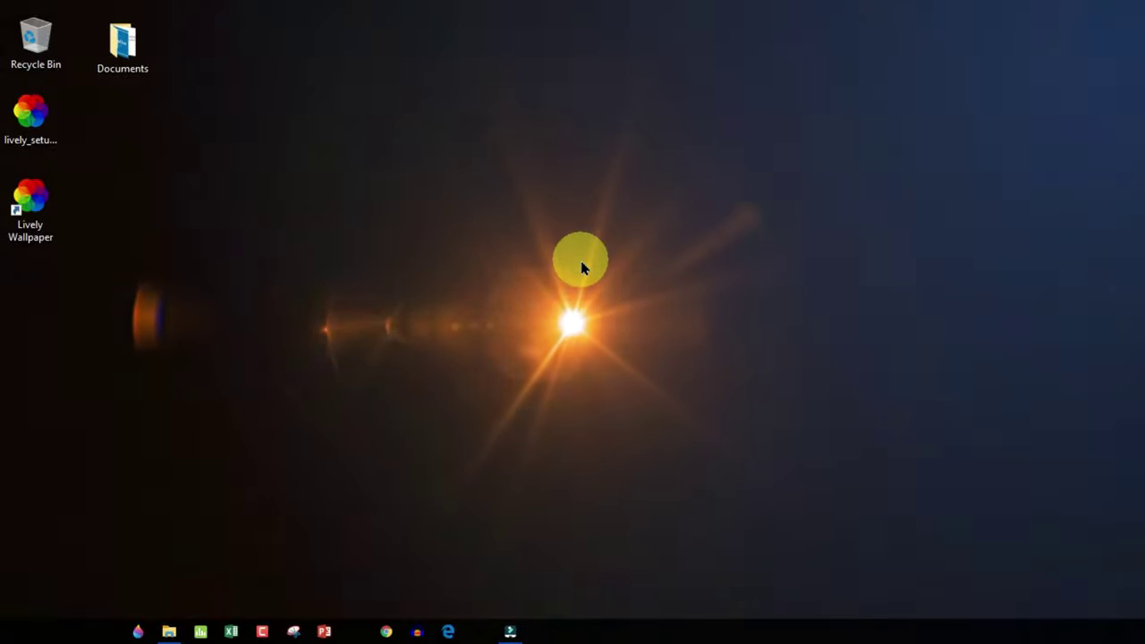